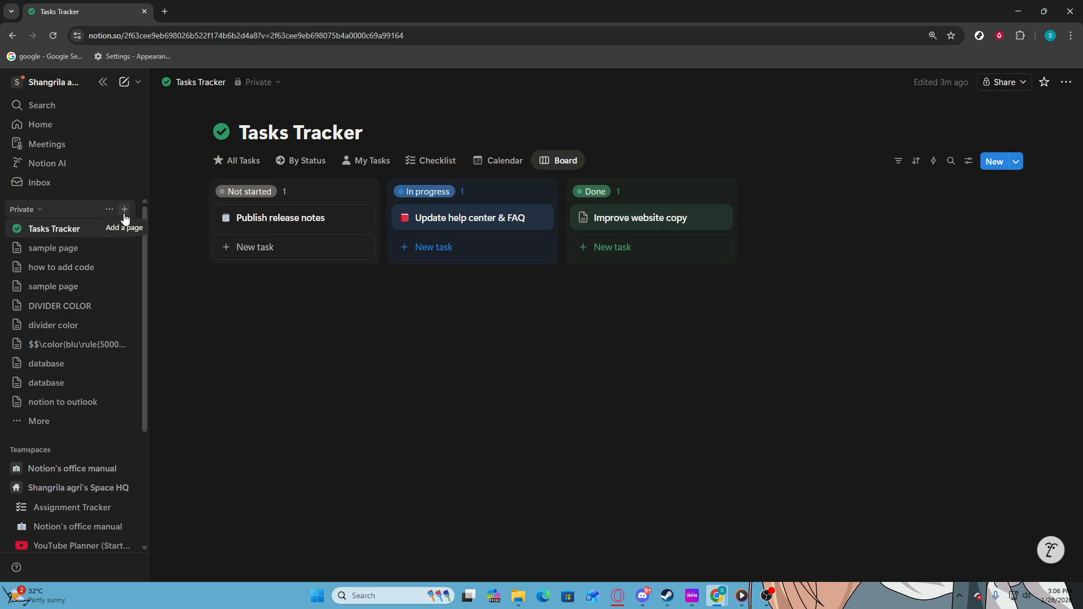
Step: Create a new private page titled "document page"
left_click(125, 211)
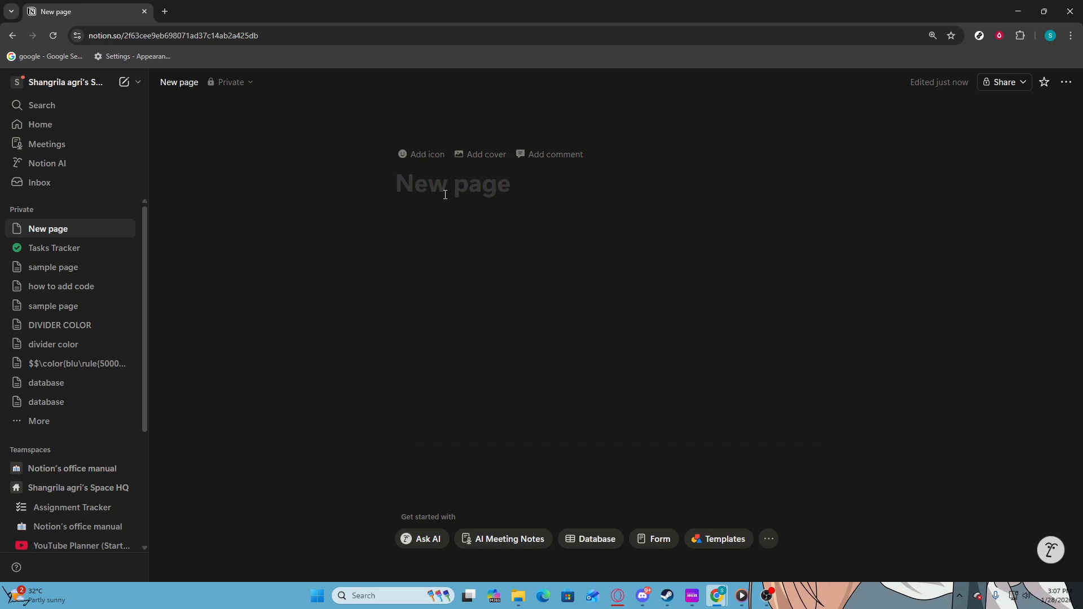
type("docu")
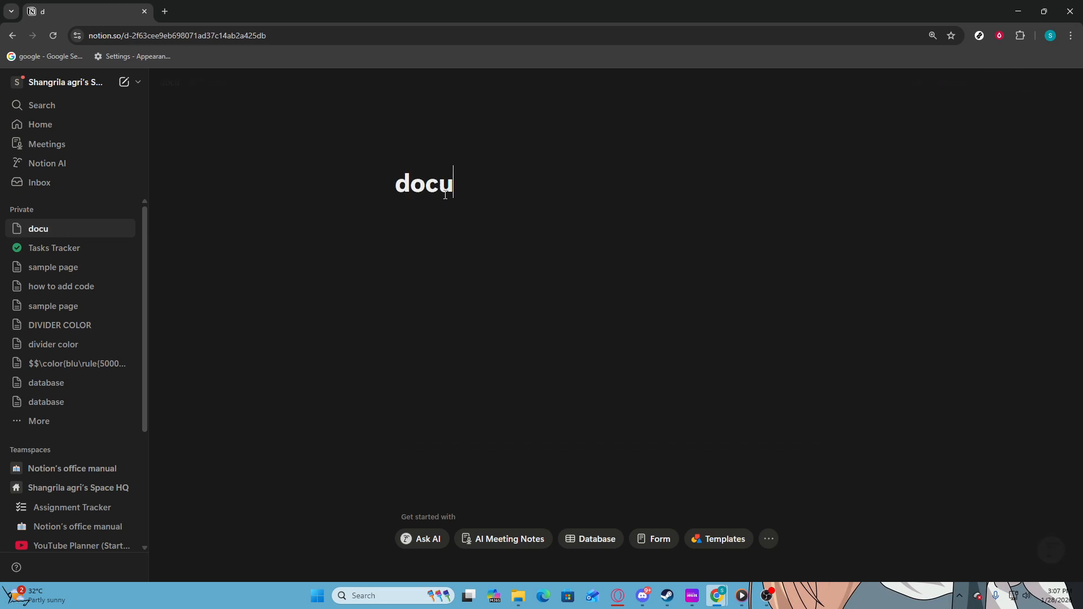
type("ment page")
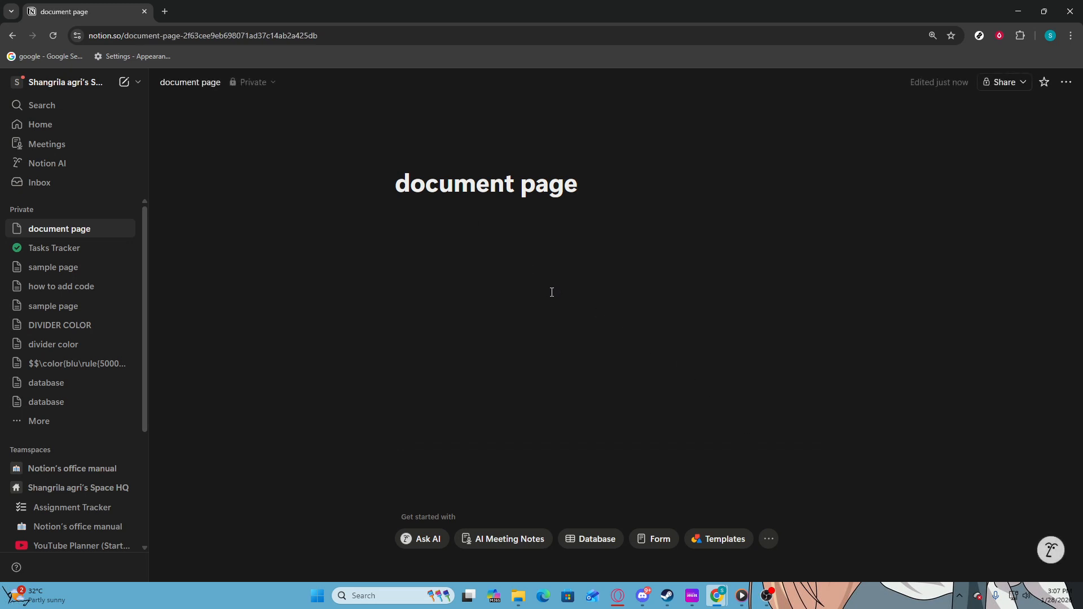
Step: Insert an inline database in the page body and base it on the suggested Document Hub template
left_click(480, 241)
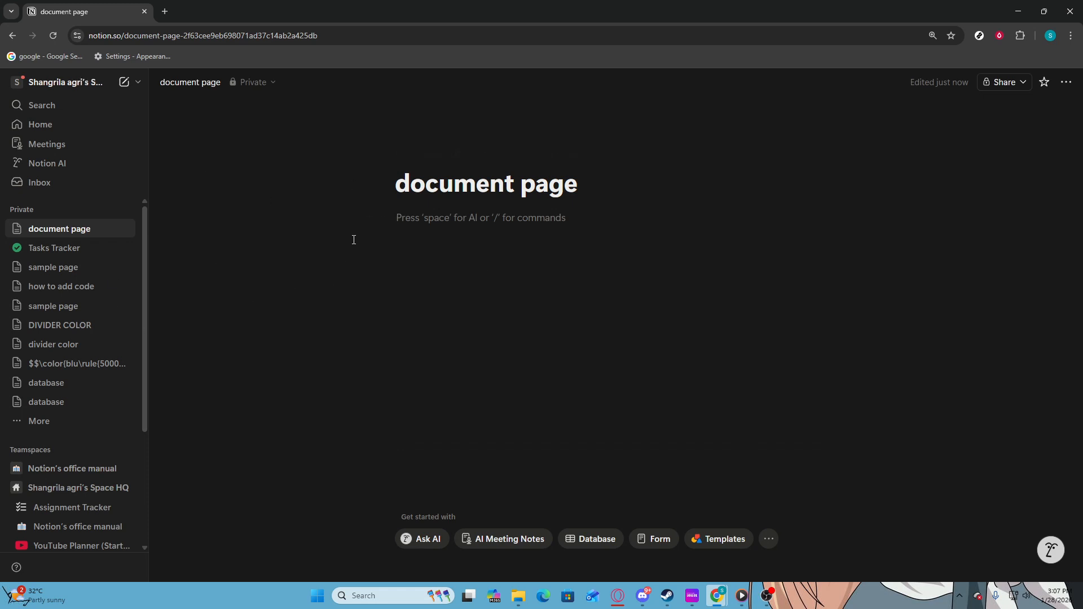
type("/dat")
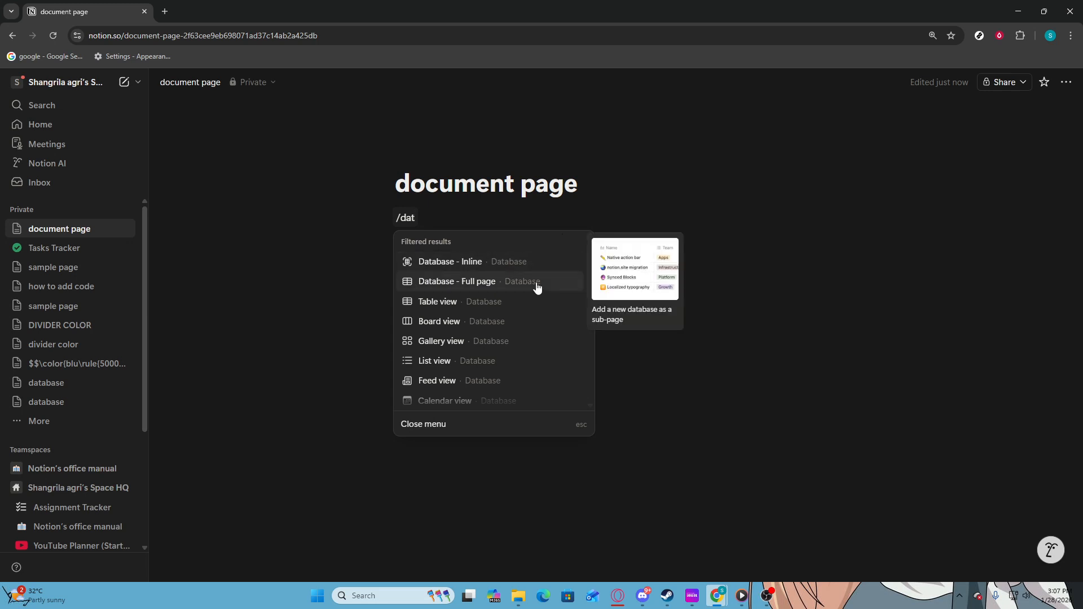
left_click(470, 268)
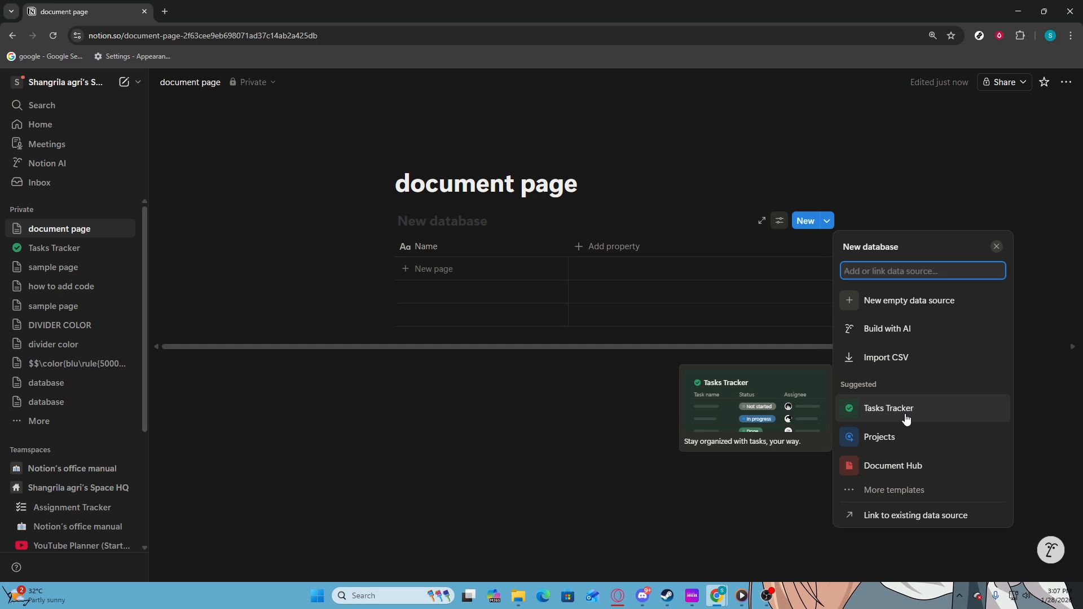
left_click(903, 464)
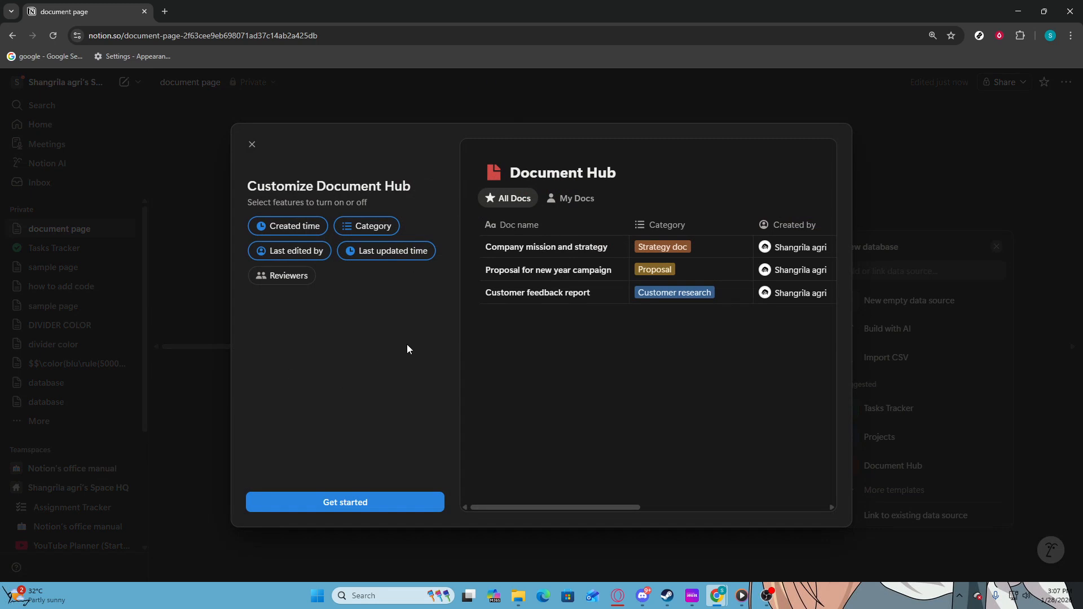
Step: Customize the Document Hub by turning on the Reviewers feature and the By Category view, and finish its setup
left_click(273, 282)
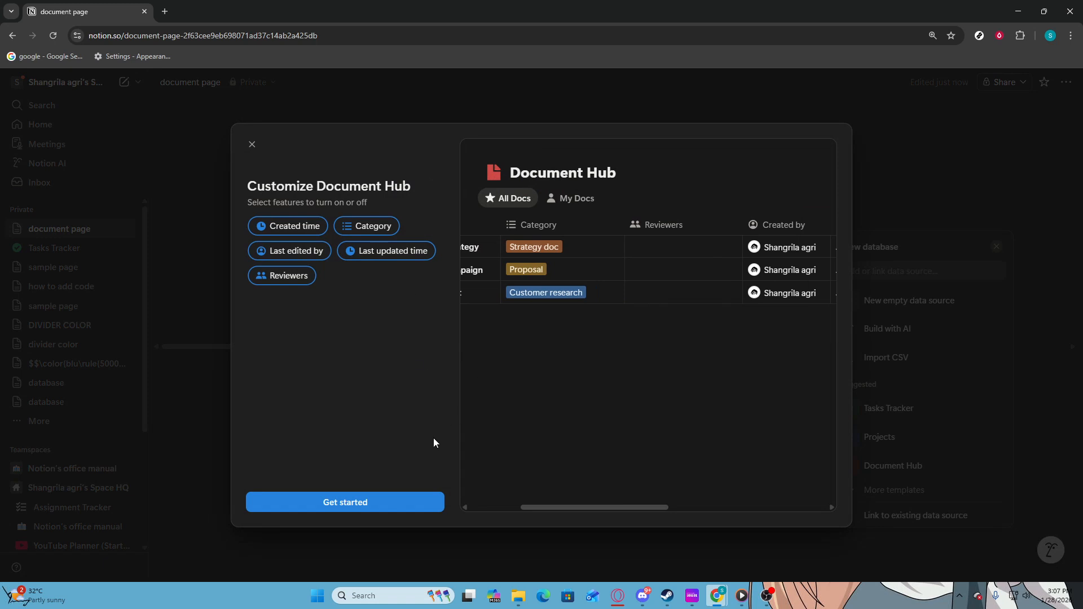
left_click(395, 501)
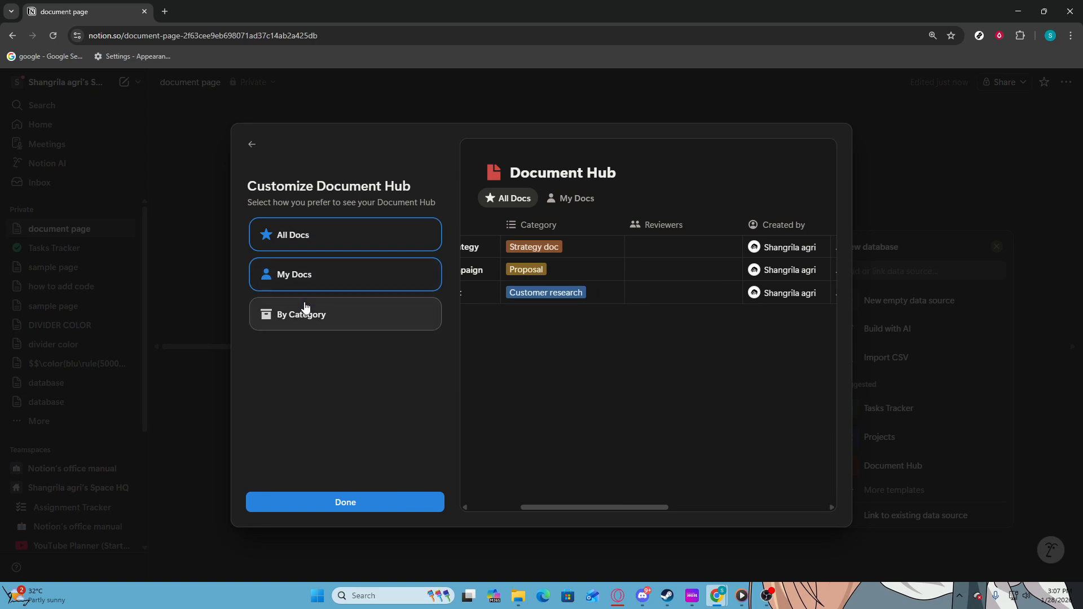
left_click(337, 312)
left_click(343, 504)
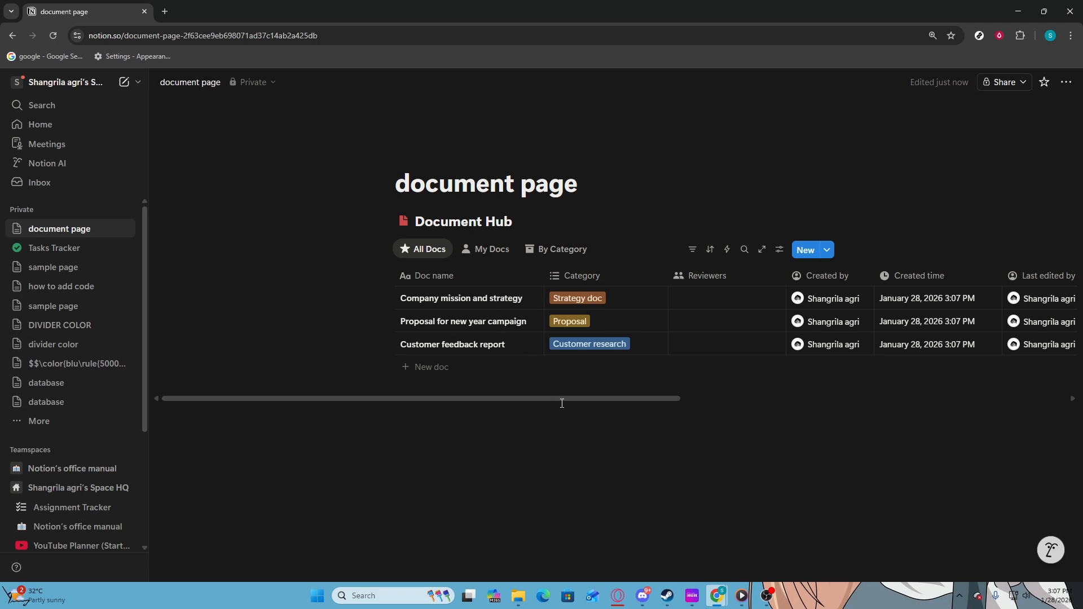
Step: Add a Date property as a new last column of the Document Hub table
left_click_drag(566, 402, 663, 417)
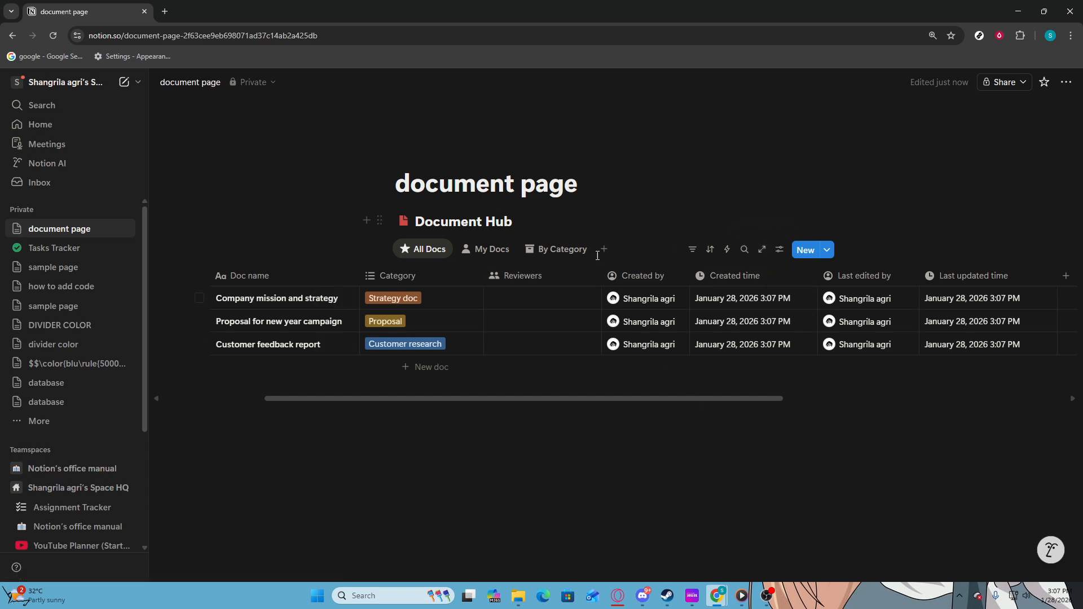
left_click(603, 249)
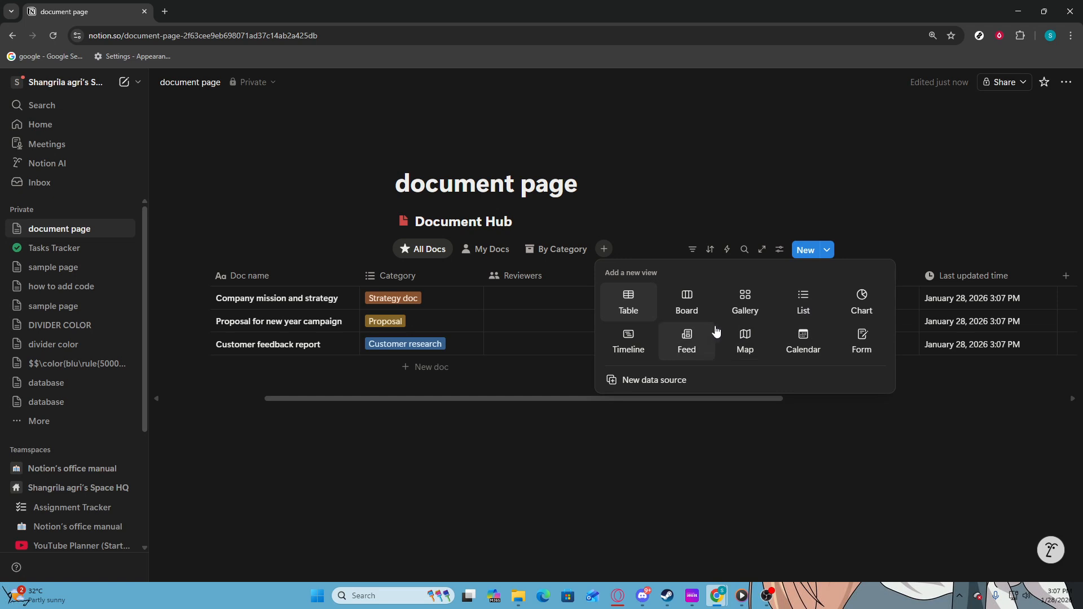
left_click(649, 230)
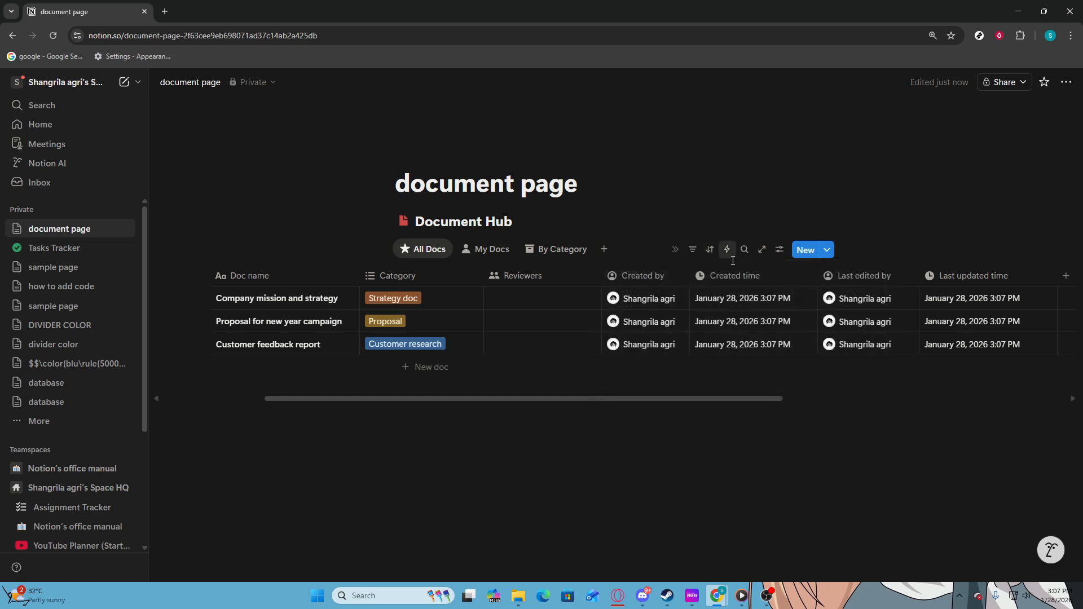
left_click(1066, 276)
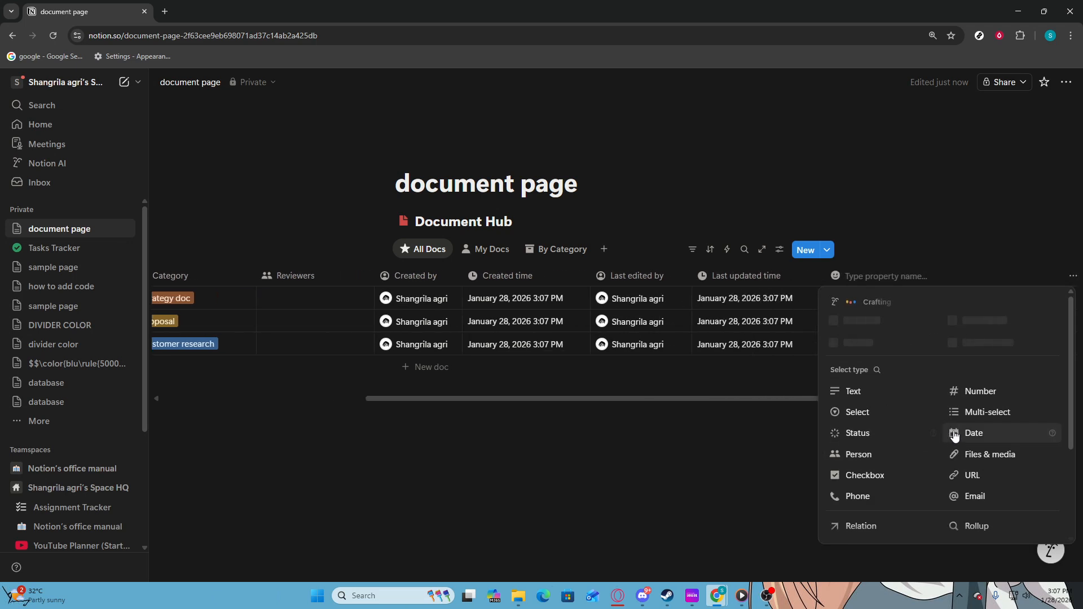
left_click(958, 433)
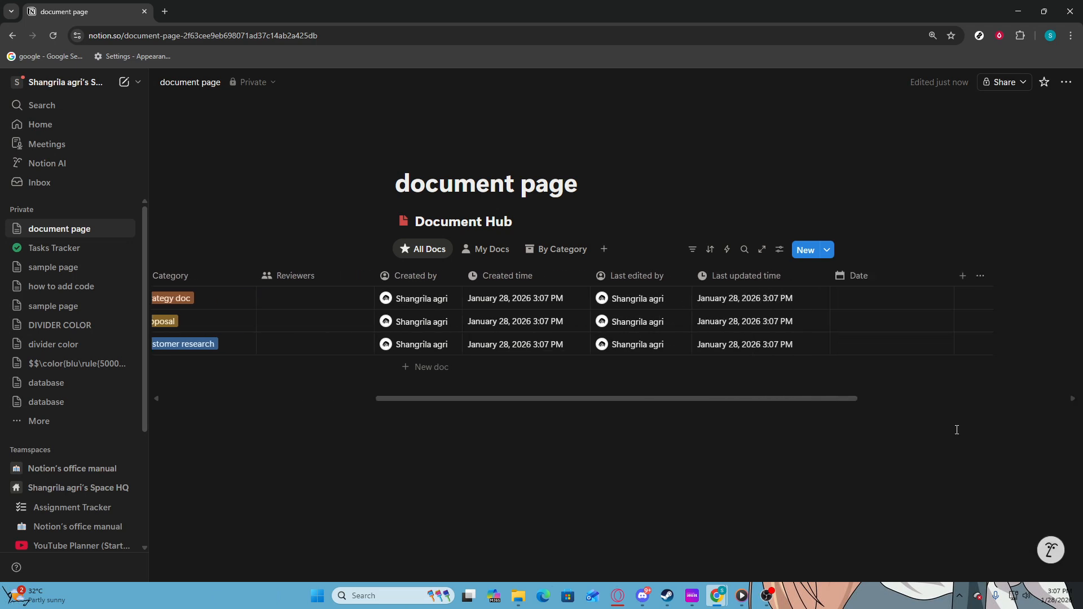
Step: Set the Date of Company mission and strategy, Proposal for new year campaign, and Customer feedback report to January 29, 30 and 31, 2026 respectively
left_click(900, 313)
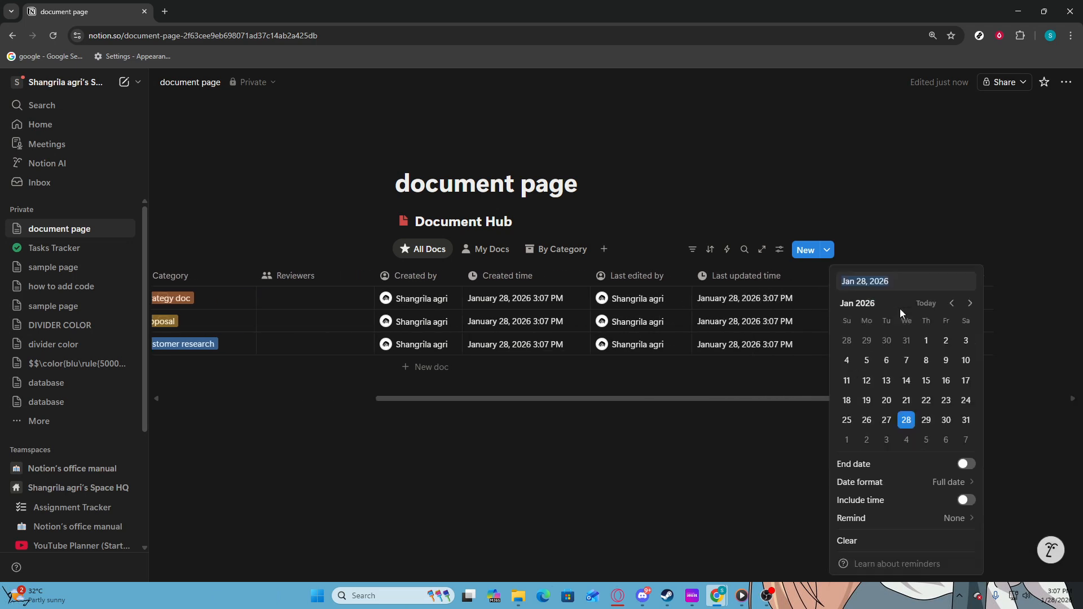
left_click(922, 428)
key("Escape")
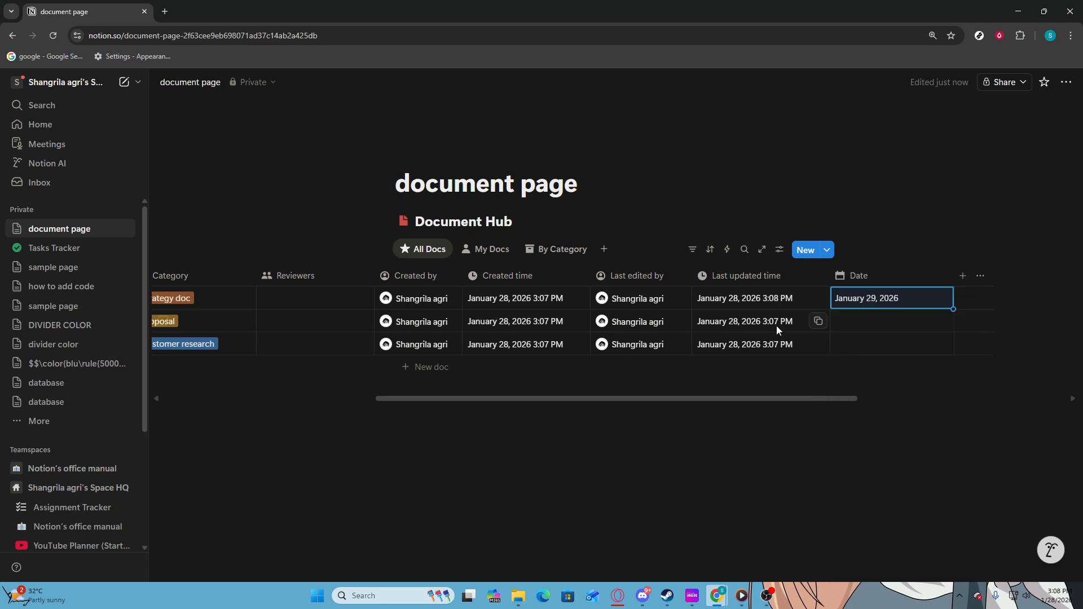
left_click(861, 319)
left_click(946, 420)
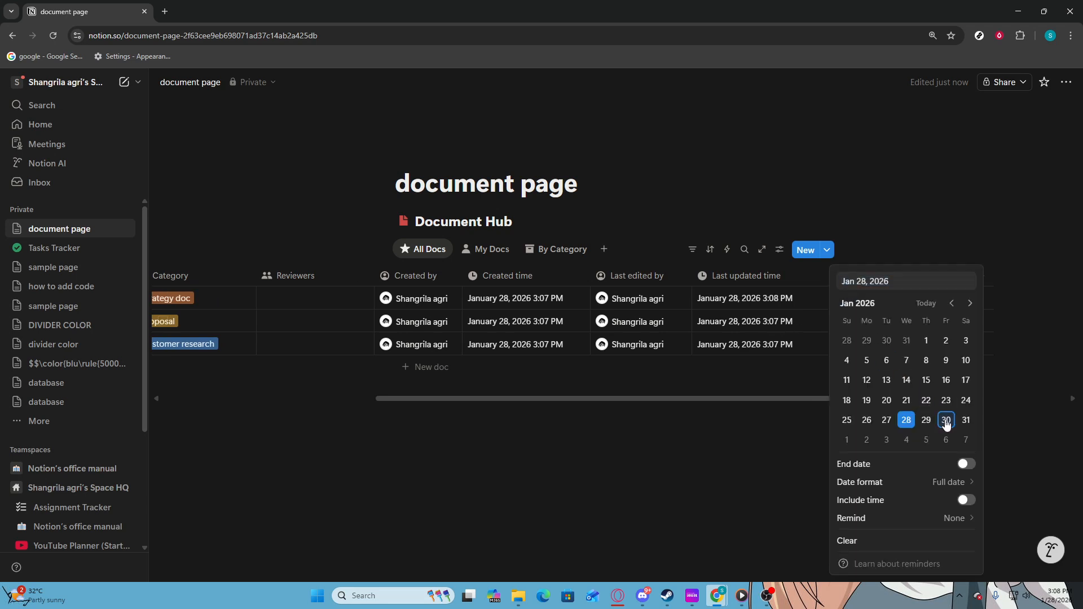
key("Escape")
left_click(887, 358)
left_click(966, 421)
key("Escape")
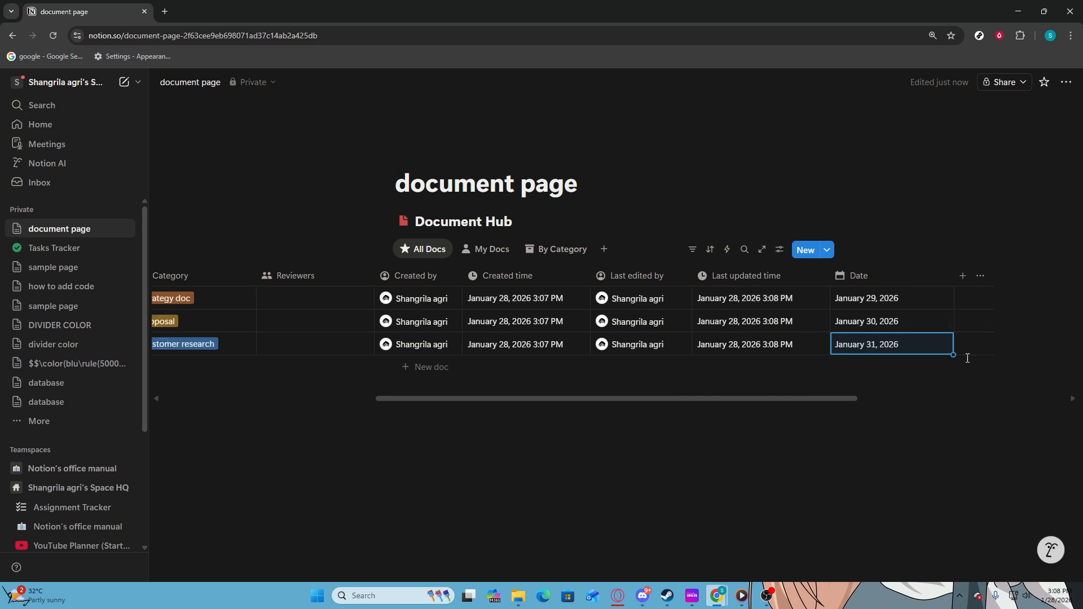
left_click(670, 407)
left_click_drag(682, 400, 764, 441)
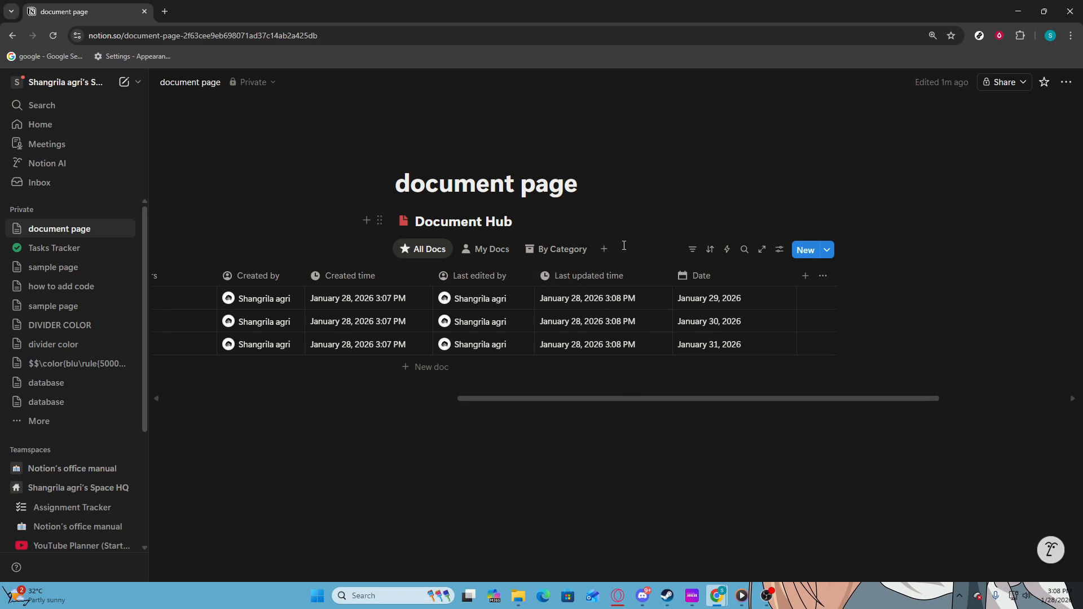
left_click(605, 249)
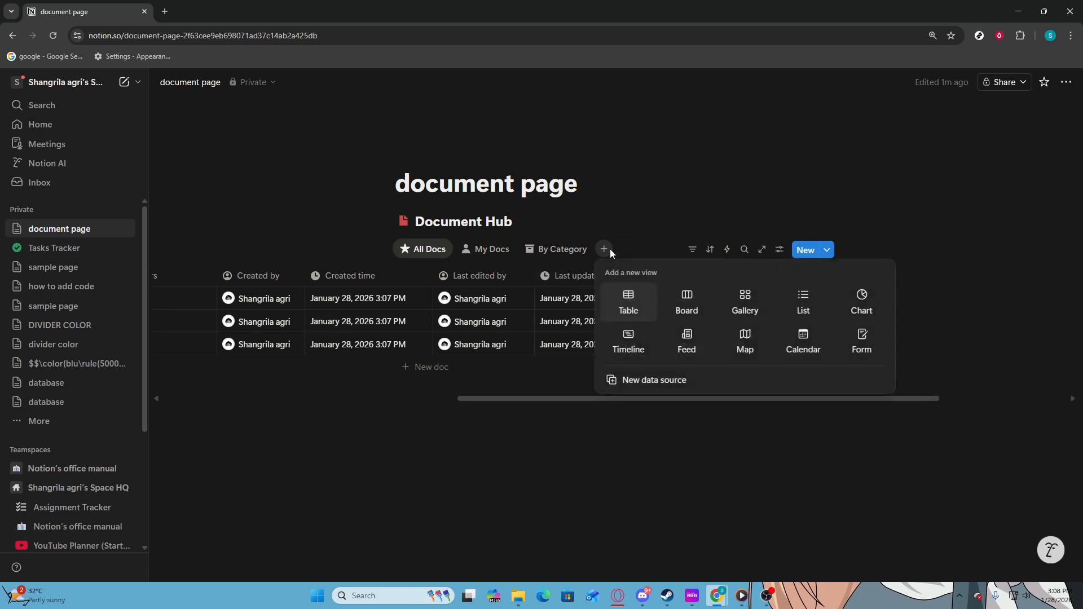
left_click(694, 489)
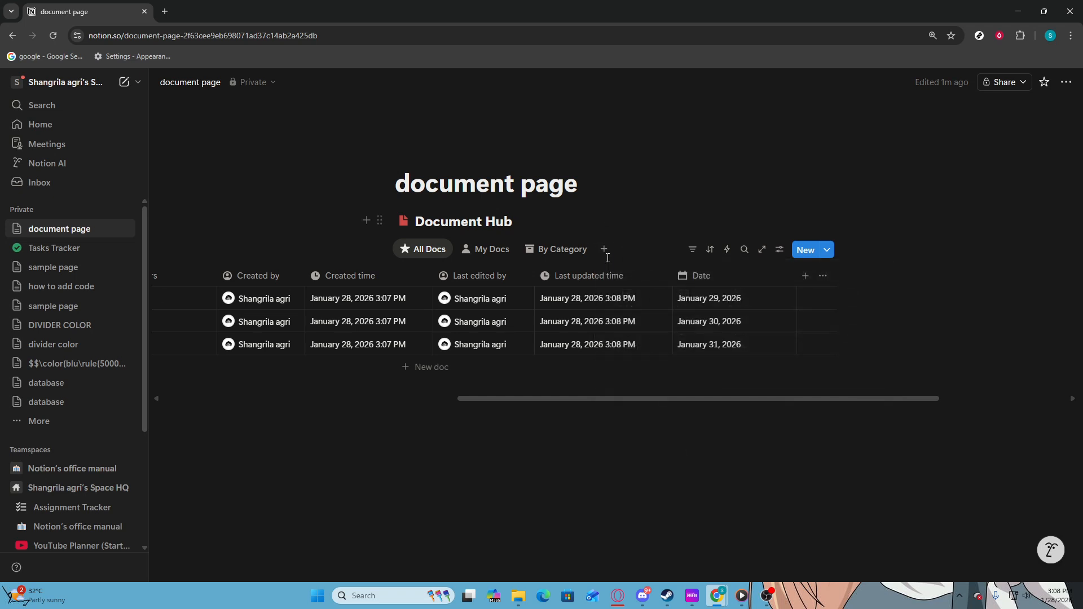
Step: Add a Calendar view to the Document Hub database and look over where the documents fall in January 2026
left_click(605, 250)
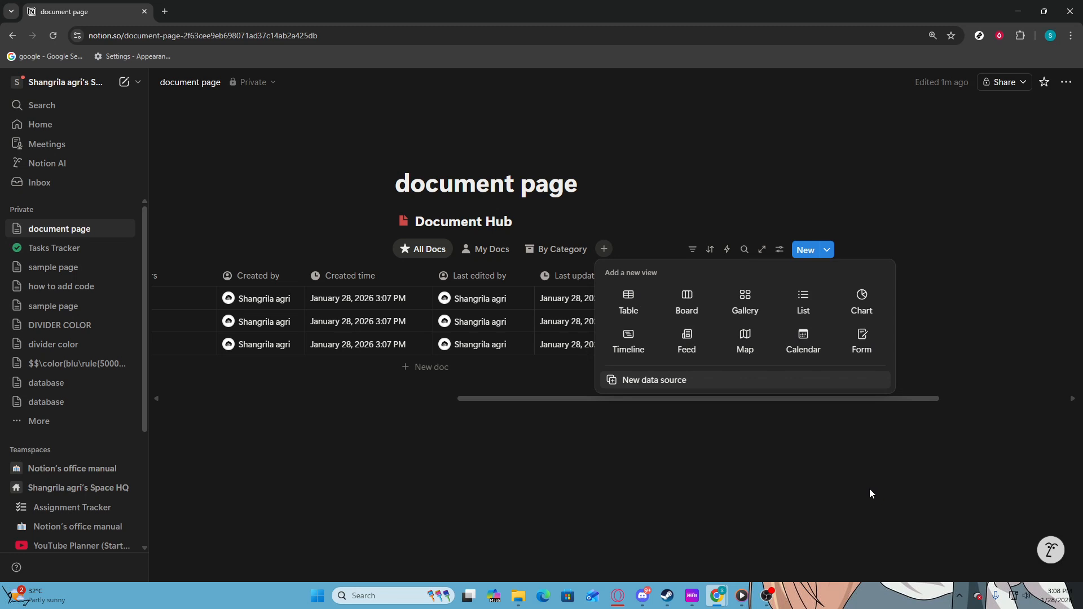
left_click(807, 340)
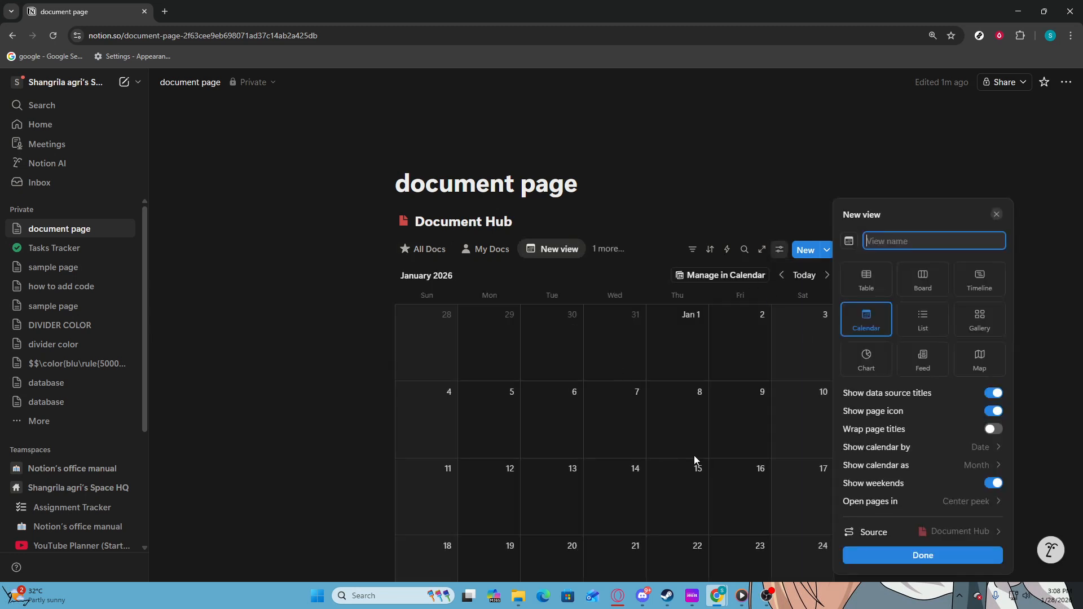
left_click(328, 268)
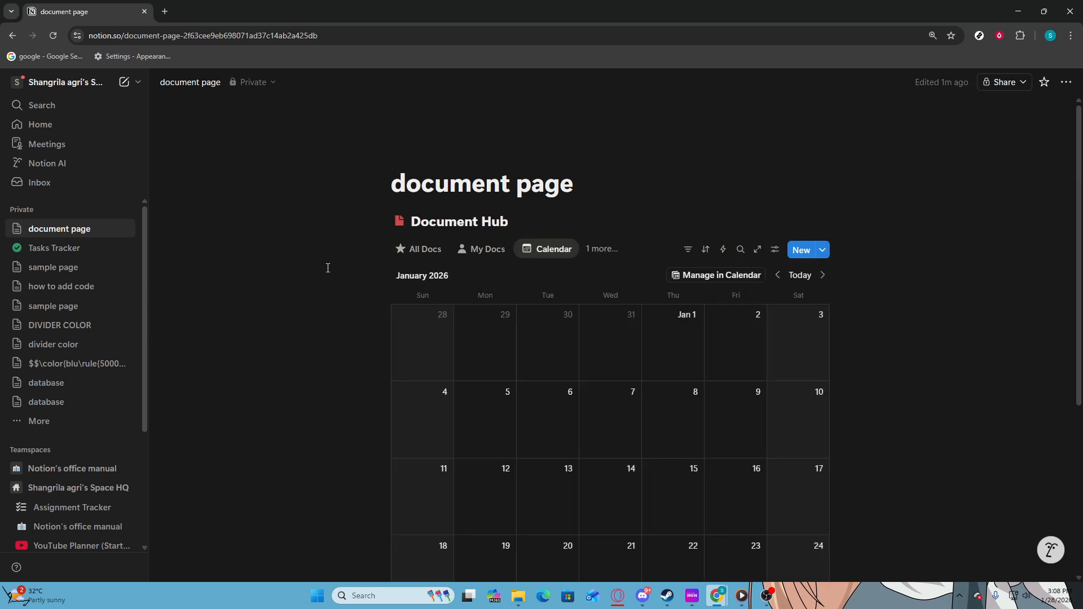
scroll(718, 299, "down", 3)
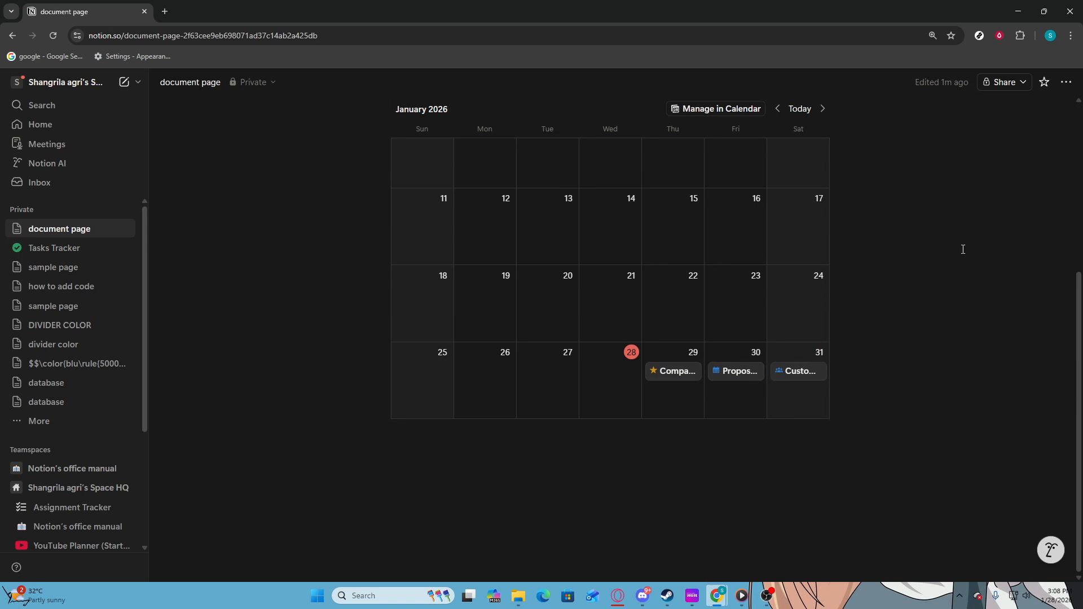
scroll(919, 329, "up", 5)
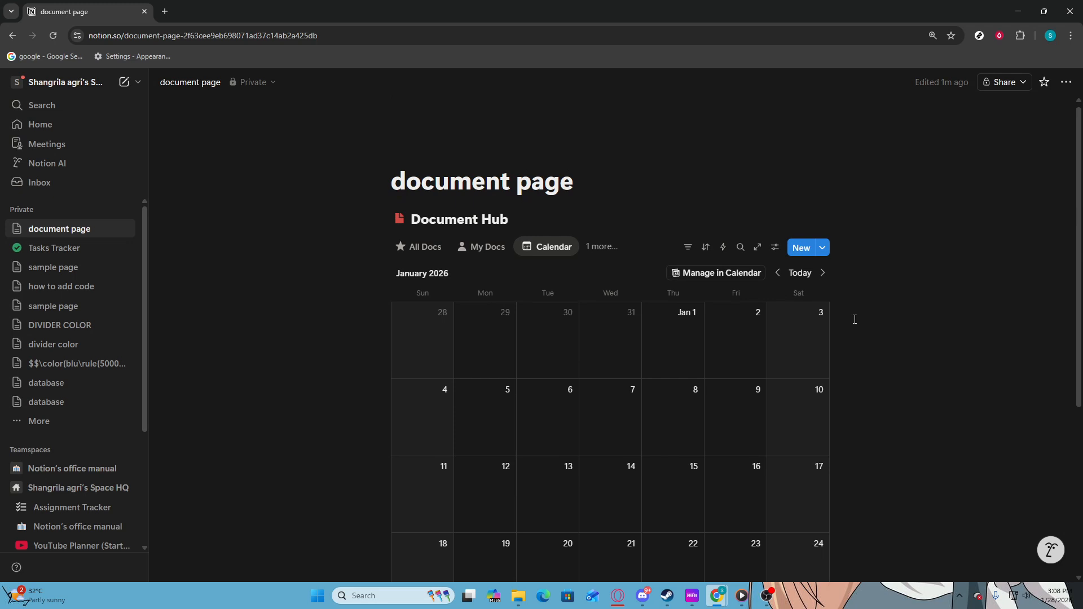
scroll(854, 320, "down", 2)
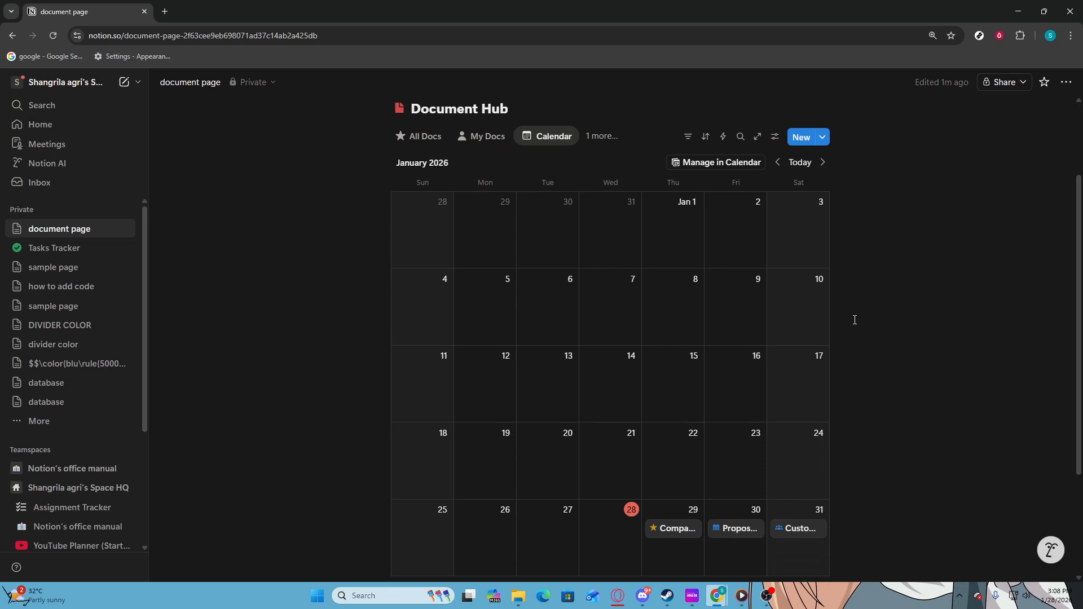